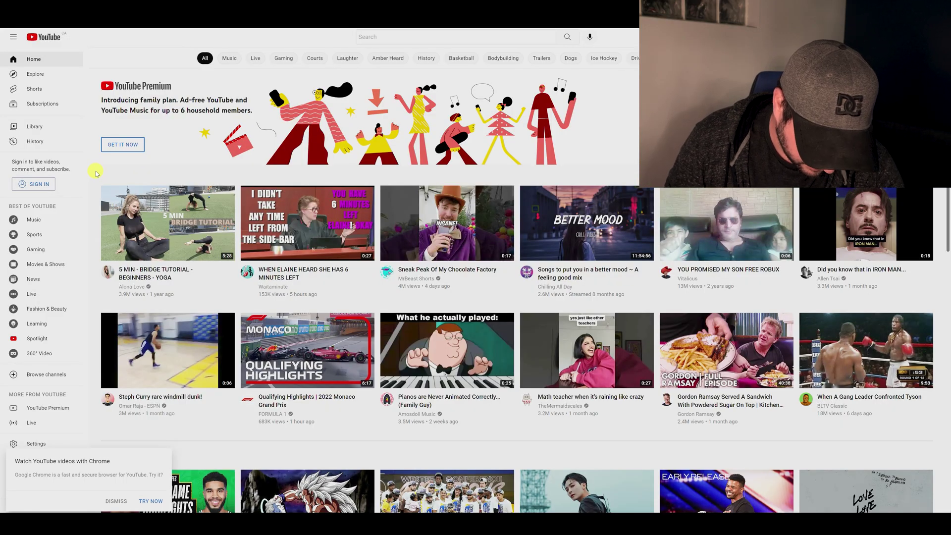
Open the Bluetooth devices list from the tray Bluetooth icon's Show Bluetooth Devices option.
left_click(866, 510)
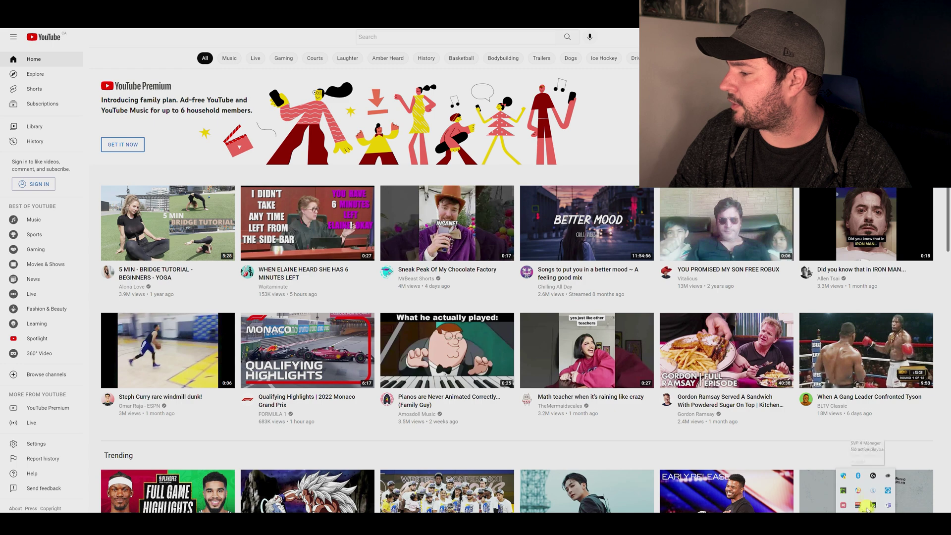
right_click(858, 479)
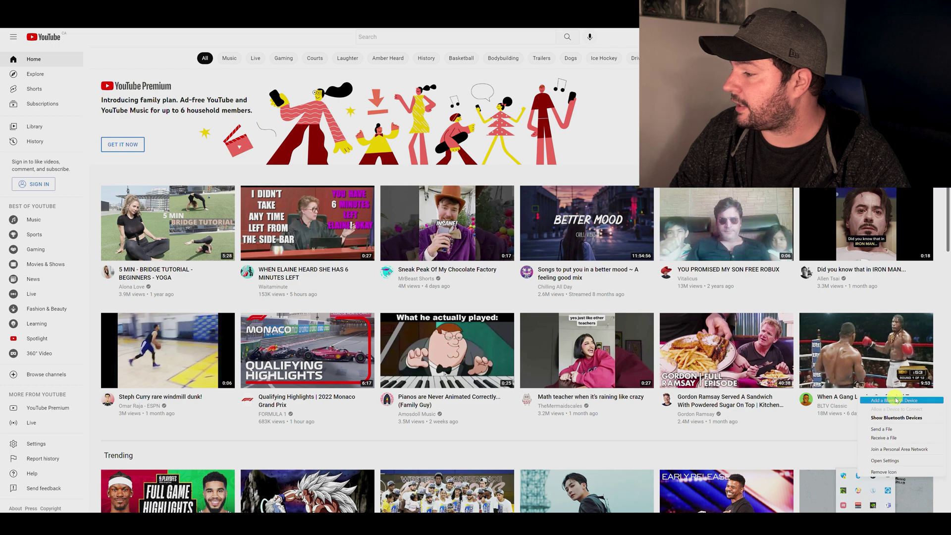
left_click(895, 419)
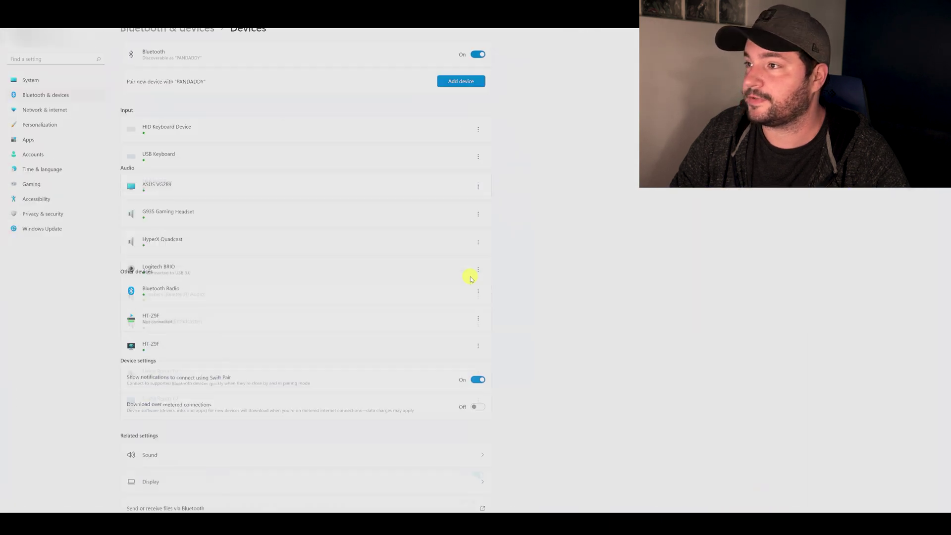
Add the Joy-Con (L) as a new Bluetooth device and finish the pairing.
left_click(462, 80)
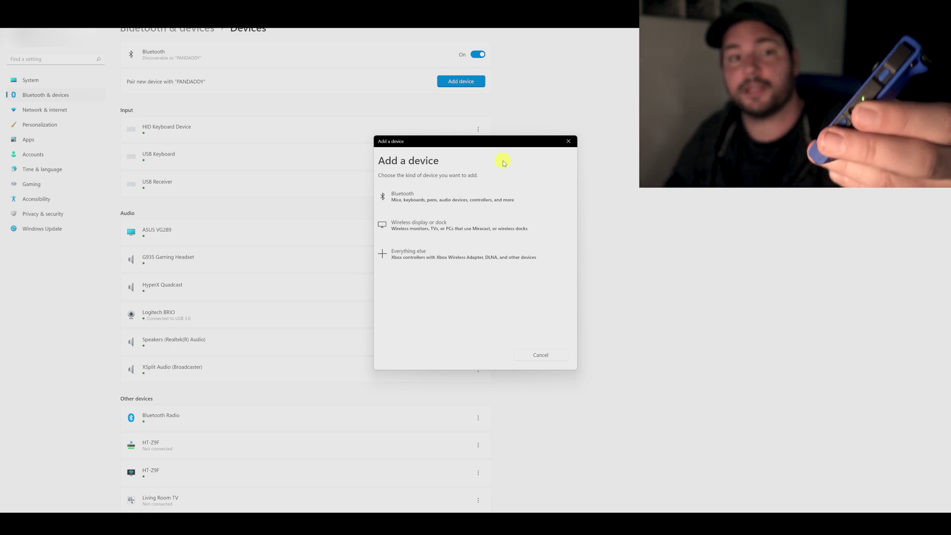
left_click(454, 199)
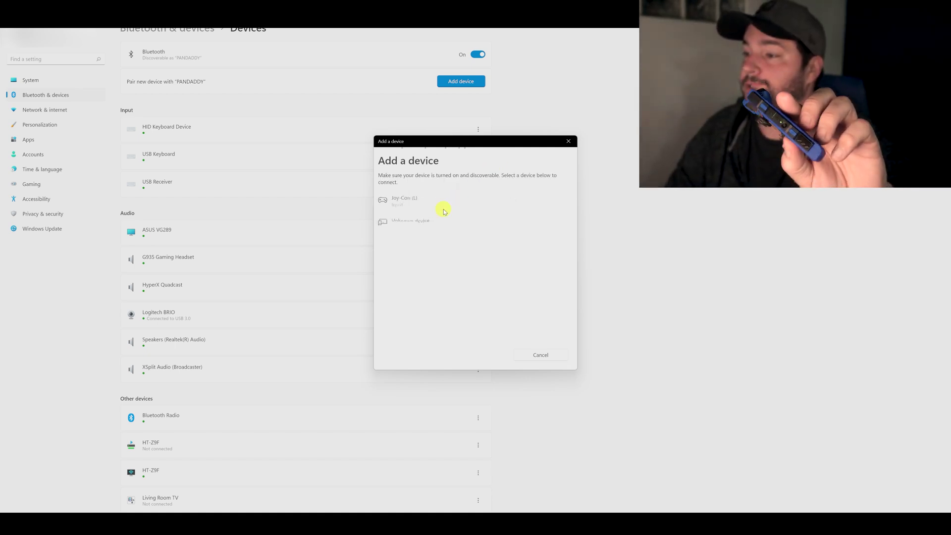
left_click(429, 203)
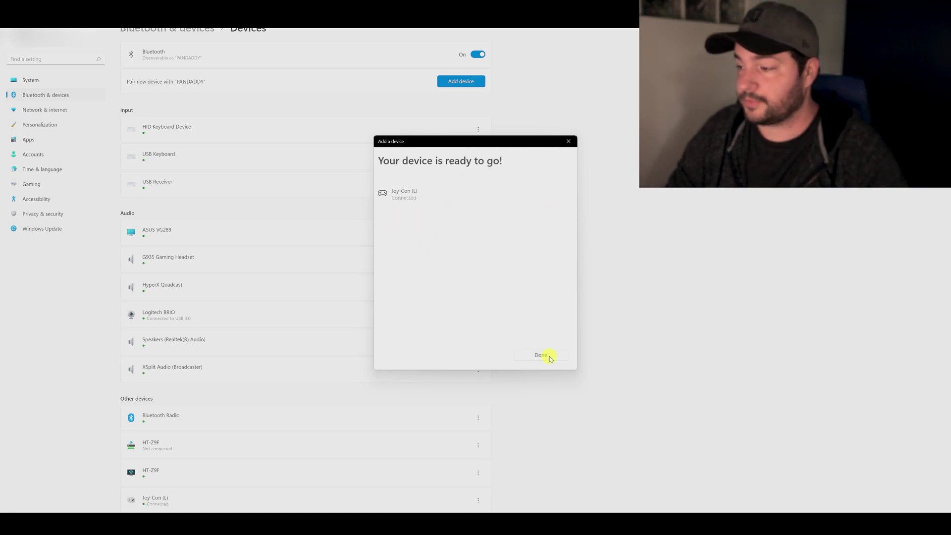
left_click(546, 354)
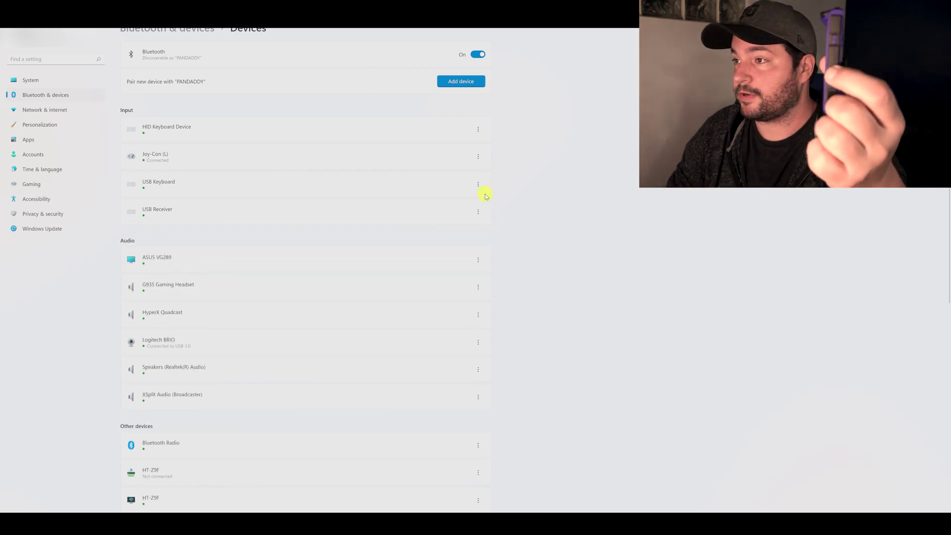
Add Joy-Con (R) as a second Bluetooth device and close the finished pairing dialog.
left_click(461, 84)
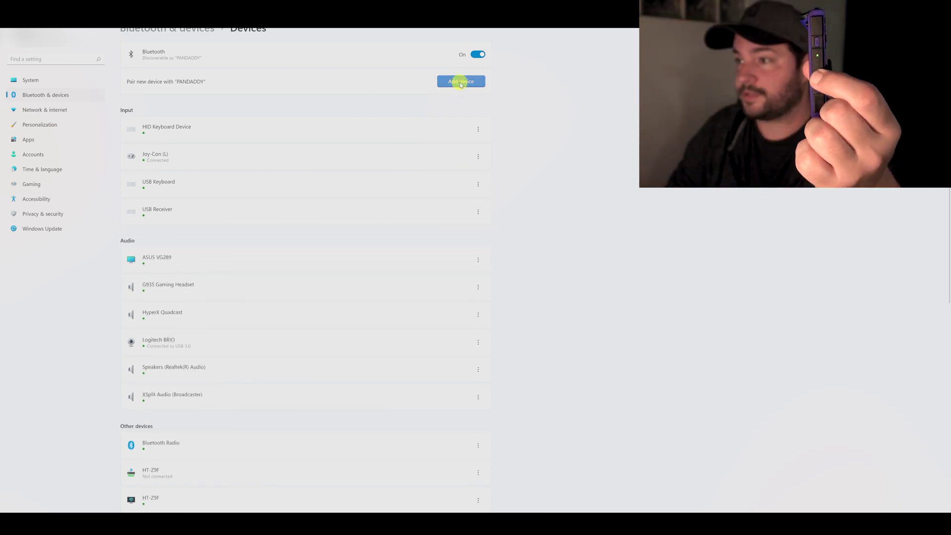
left_click(429, 194)
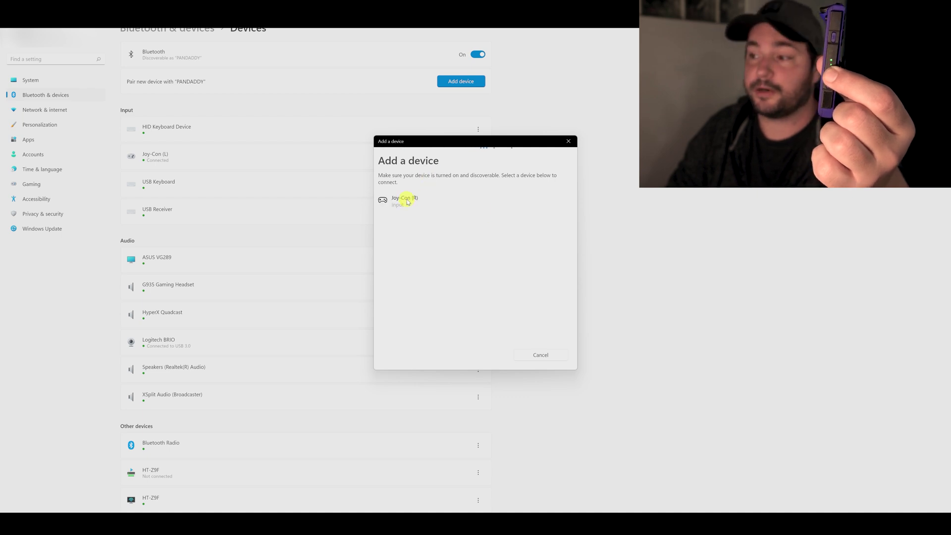
left_click(408, 200)
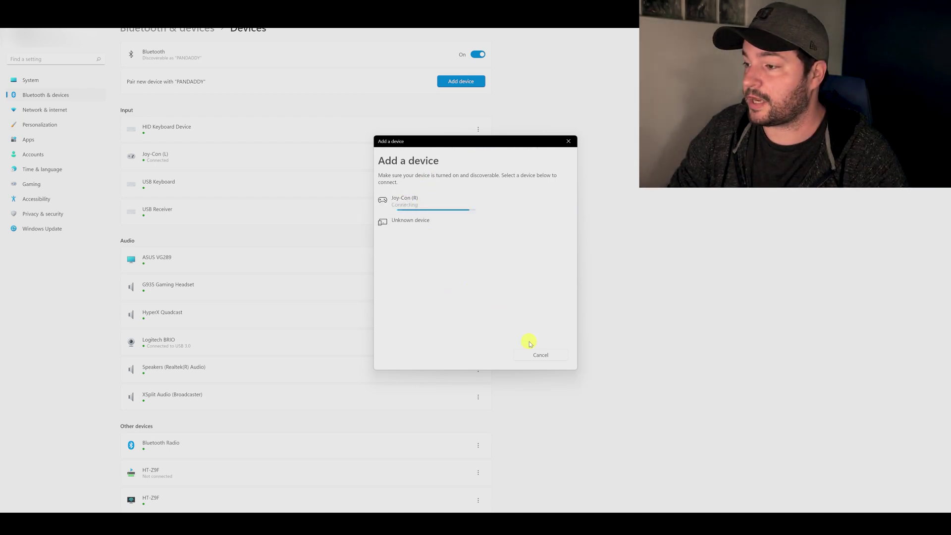
left_click(536, 356)
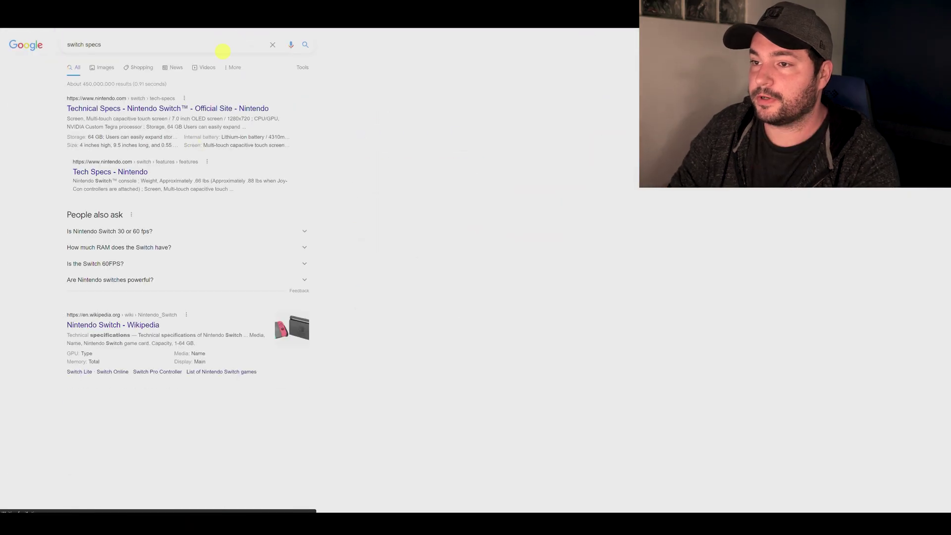
Refine the Google query to 'nintendo switch specs' and open Nintendo's Technical Specs result.
left_click(67, 45)
type("nintendo")
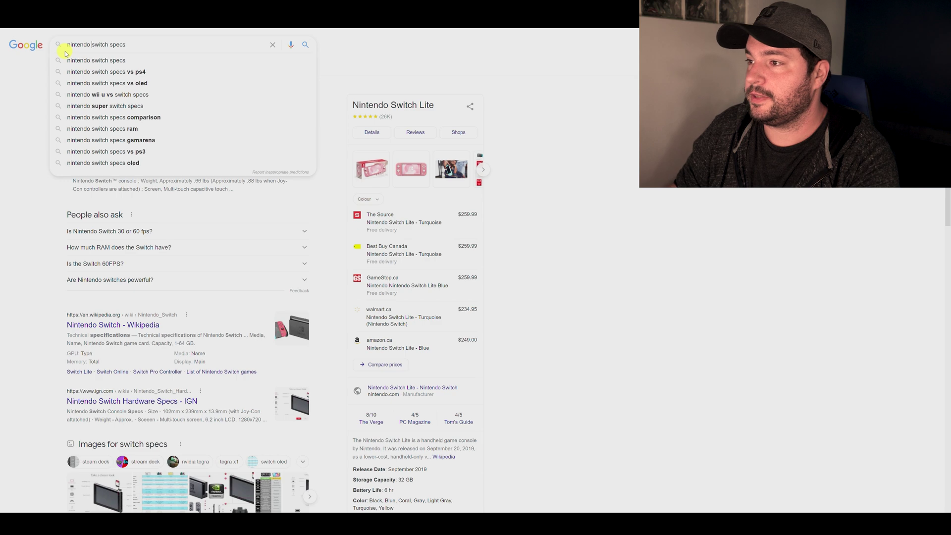
key("Return")
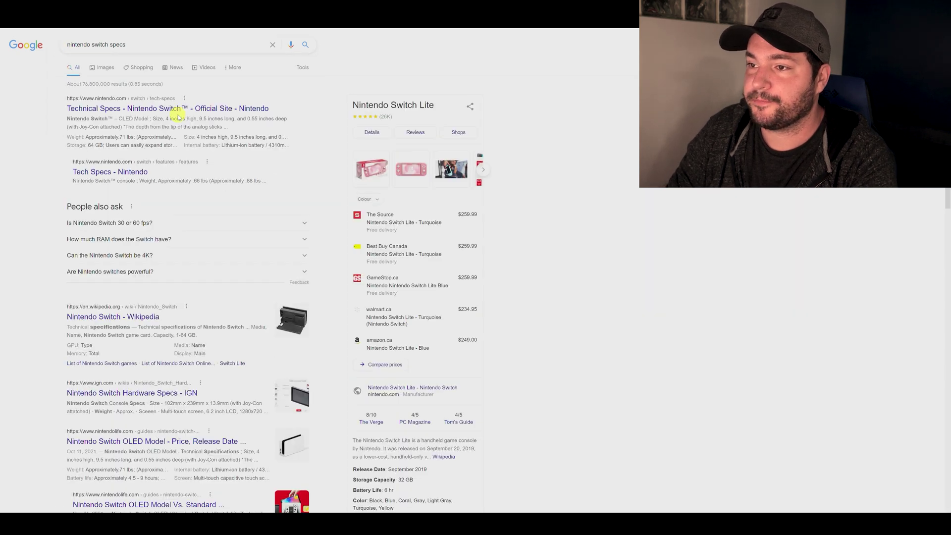
left_click(120, 109)
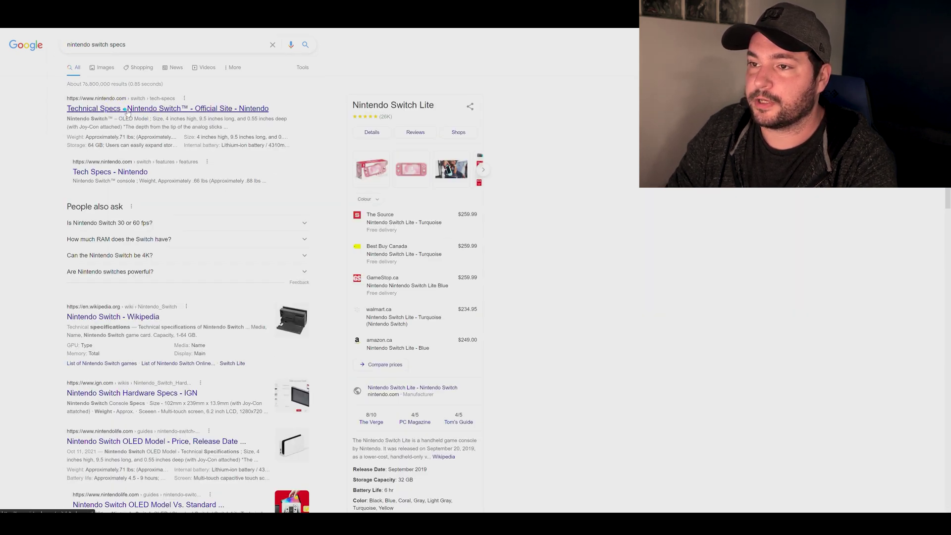
Scroll to the Wireless row and highlight the Wi-Fi and Bluetooth 4.1 spec lines.
scroll(218, 230, "down", 5)
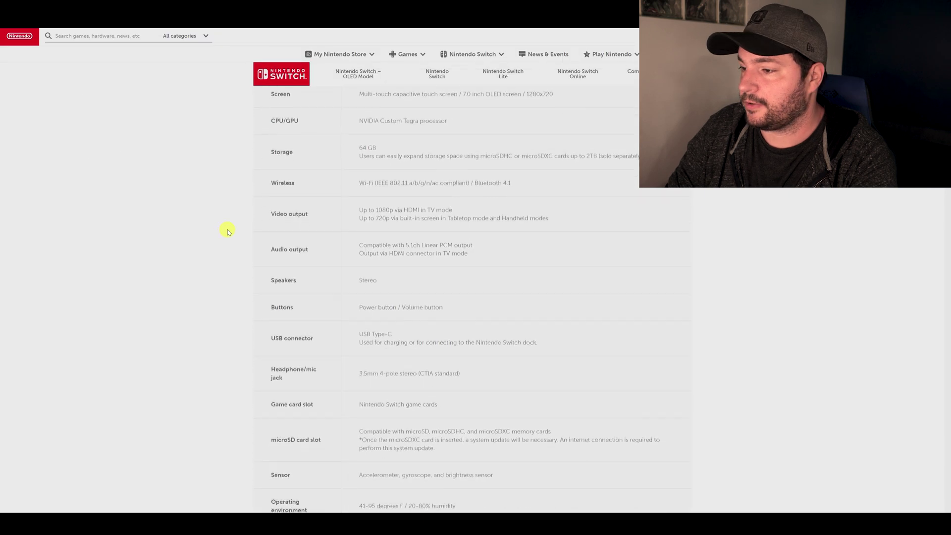
scroll(304, 336, "up", 7)
scroll(303, 336, "down", 2)
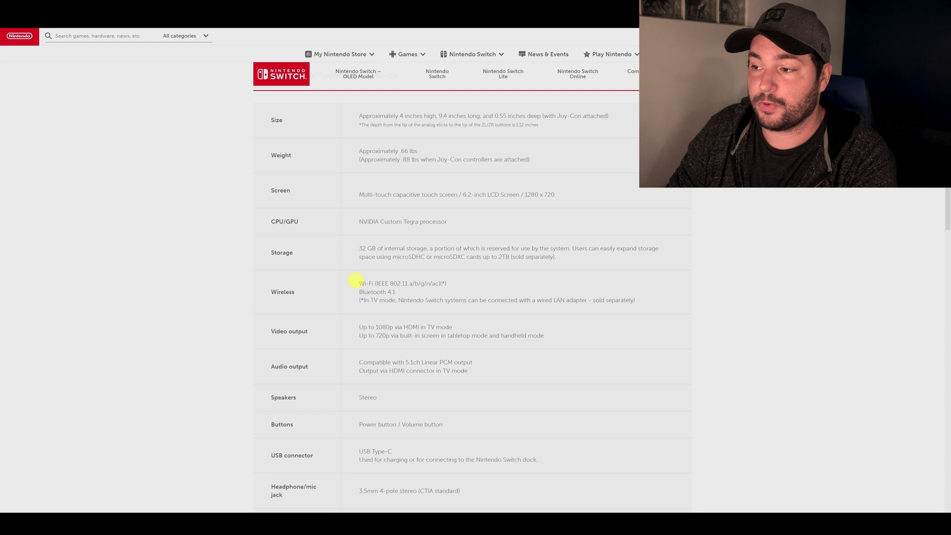
left_click_drag(356, 280, 458, 288)
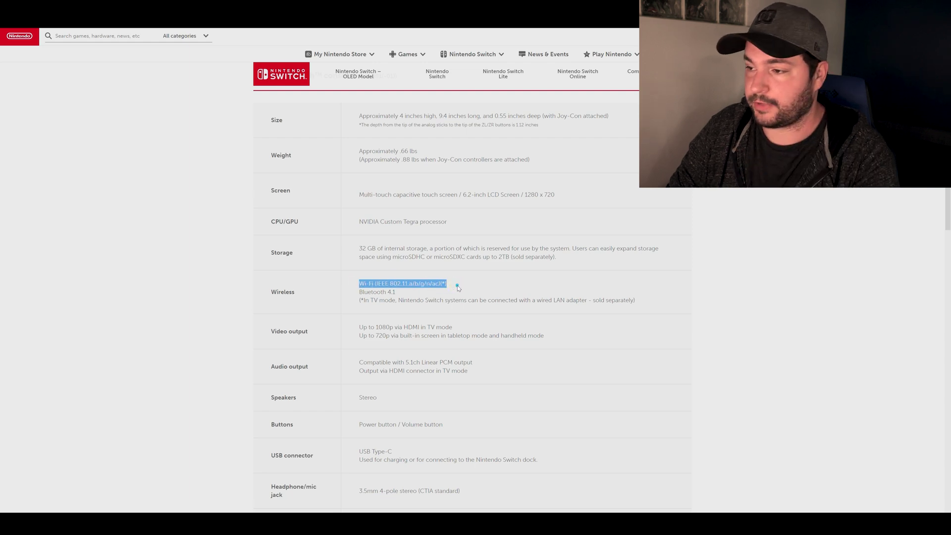
left_click_drag(355, 292, 480, 291)
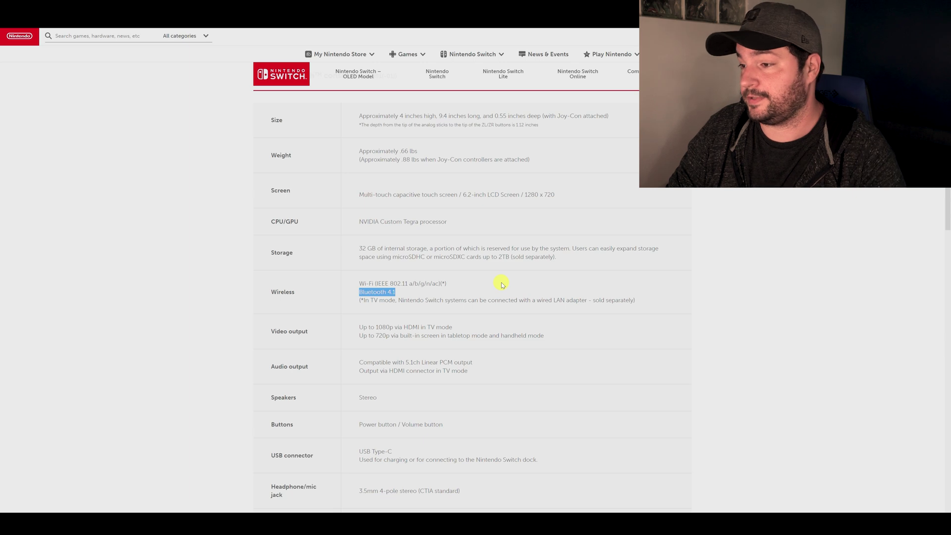
left_click(401, 293)
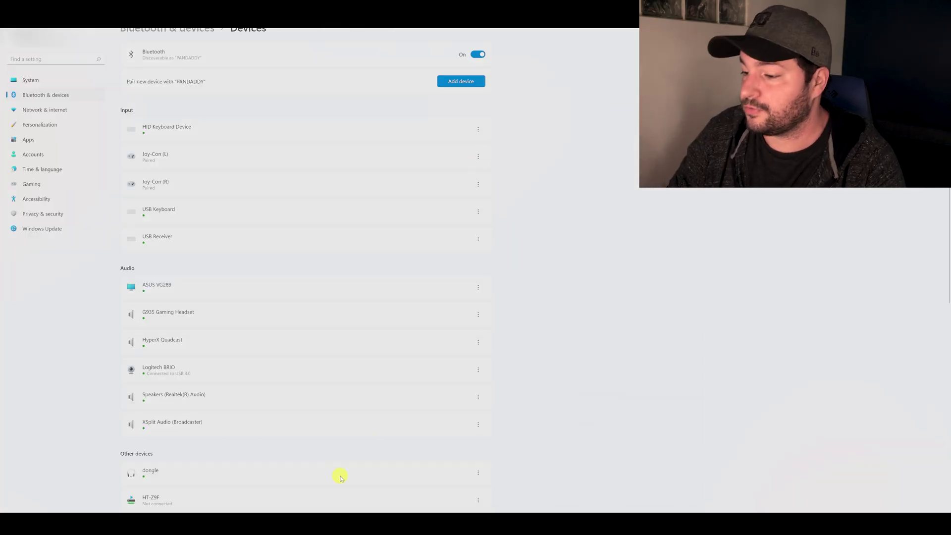
Remove both Joy-Con (L) and Joy-Con (R) from the Bluetooth devices list.
left_click(478, 156)
left_click(483, 142)
left_click(516, 119)
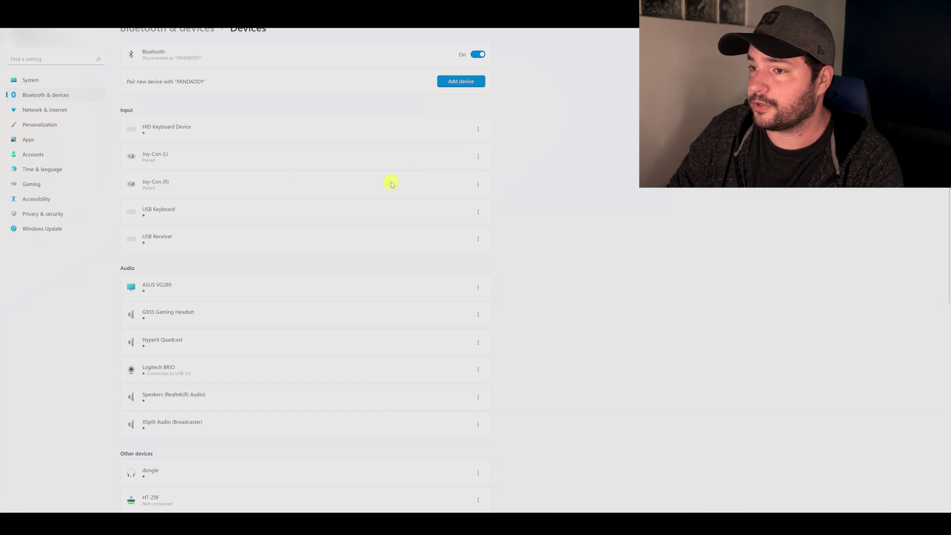
left_click(478, 184)
left_click(483, 171)
left_click(510, 147)
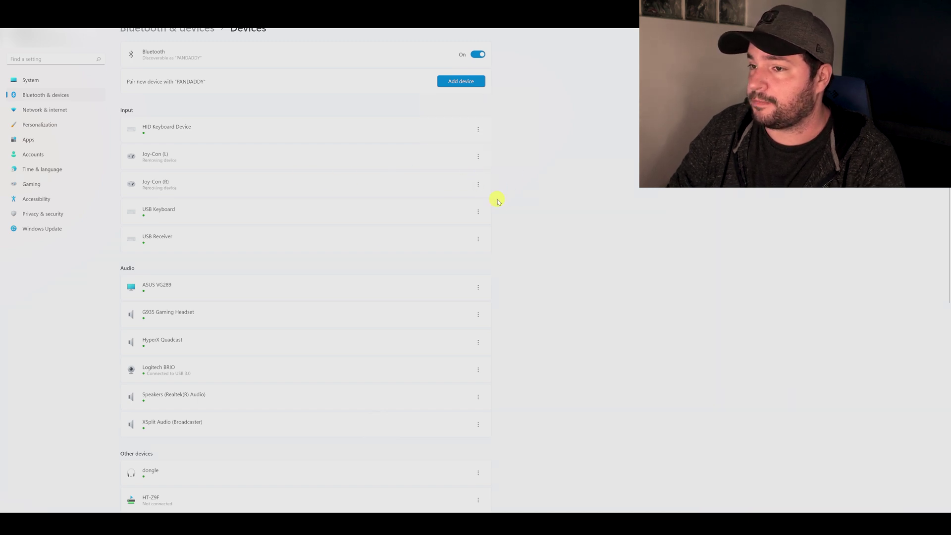
Re-pair Joy-Con (L) and then Joy-Con (R) as new Bluetooth devices.
left_click(461, 81)
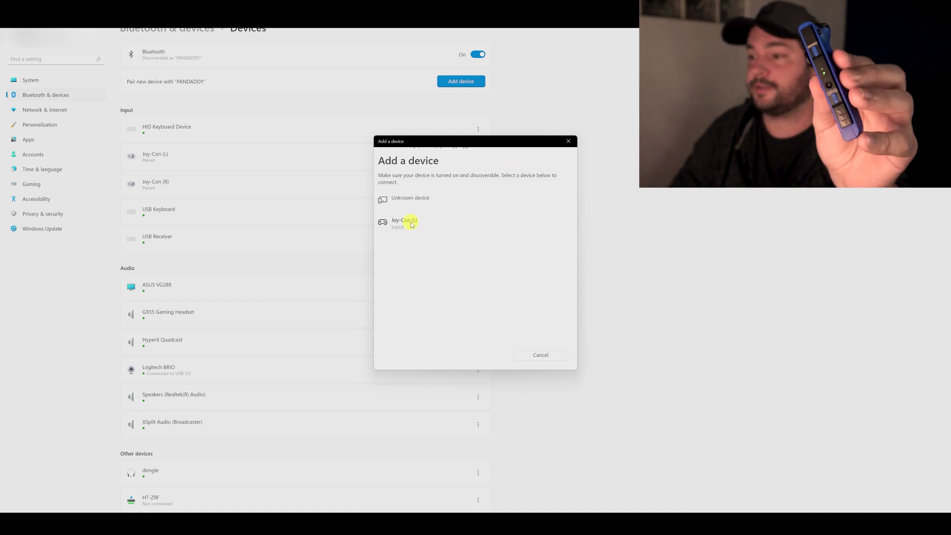
left_click(410, 221)
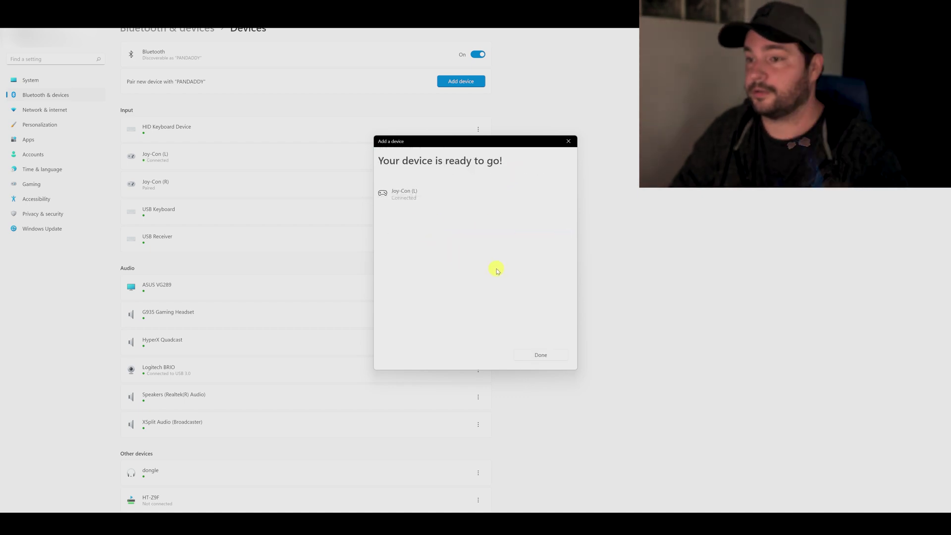
left_click(540, 355)
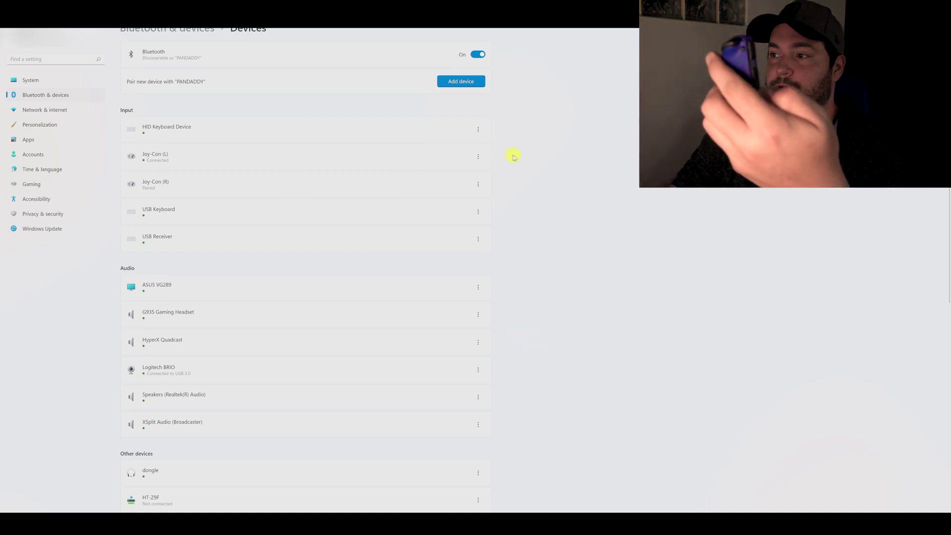
left_click(468, 85)
left_click(433, 196)
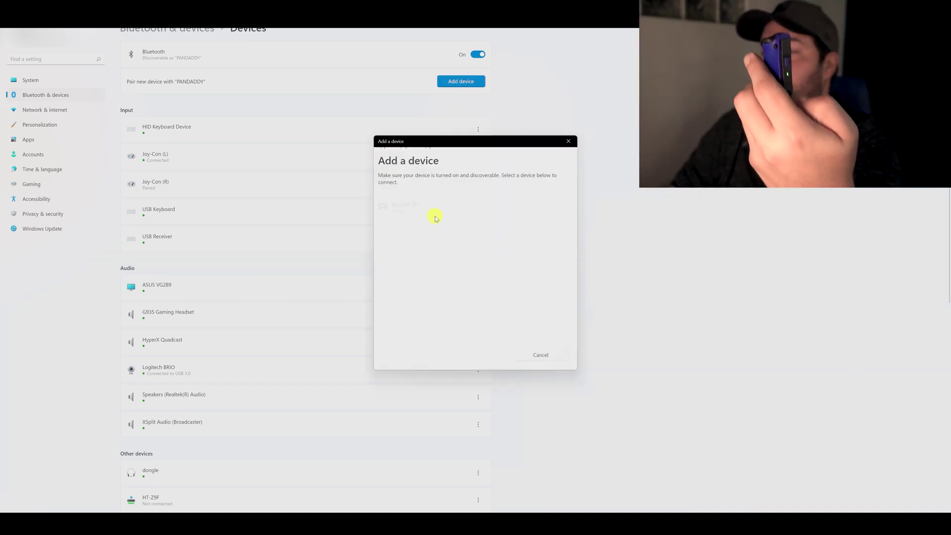
left_click(414, 202)
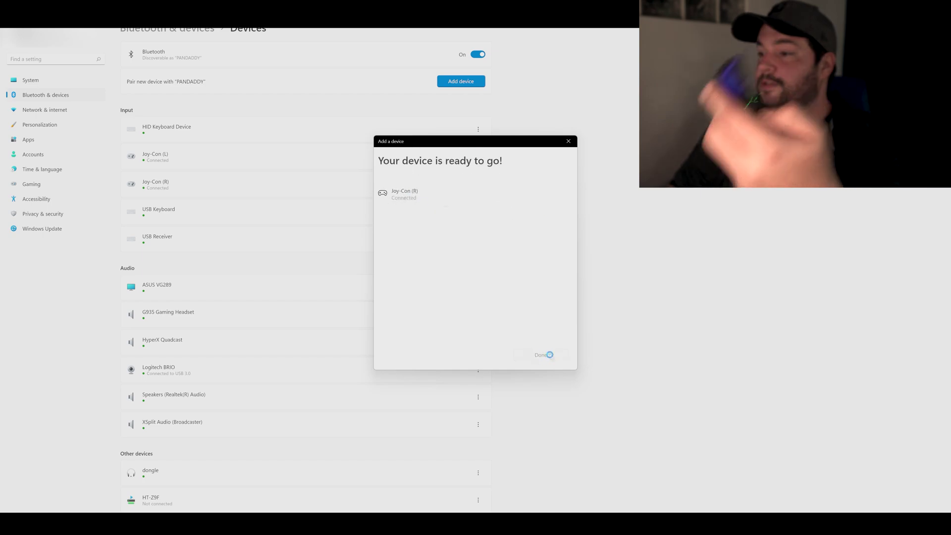